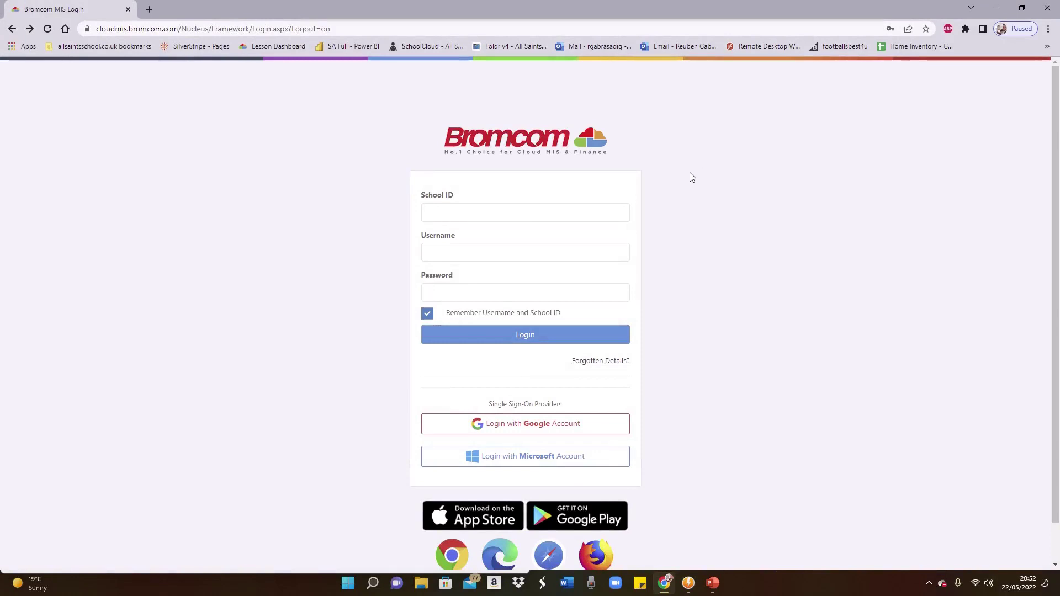
- Sign in to Bromcom MIS with the Google account
click(512, 429)
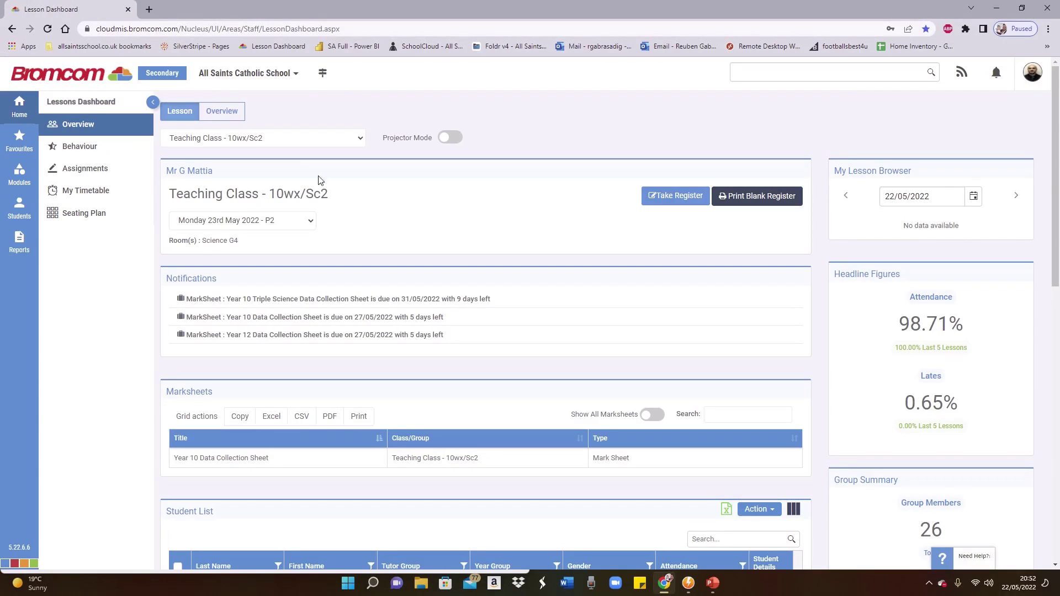
- Switch from the Lesson Dashboard to the school Overview page
click(238, 113)
click(164, 113)
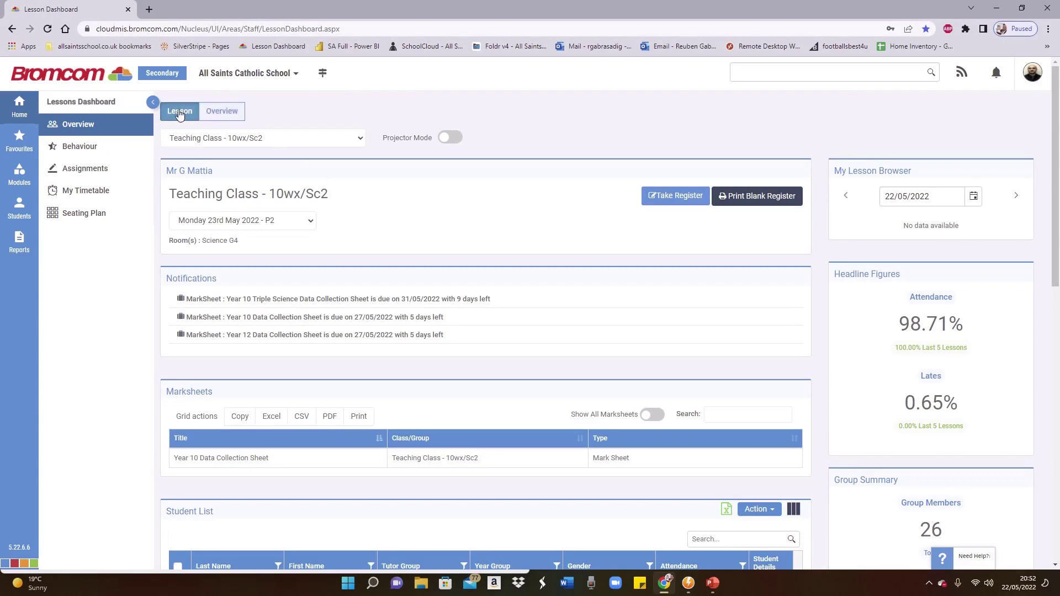
click(229, 117)
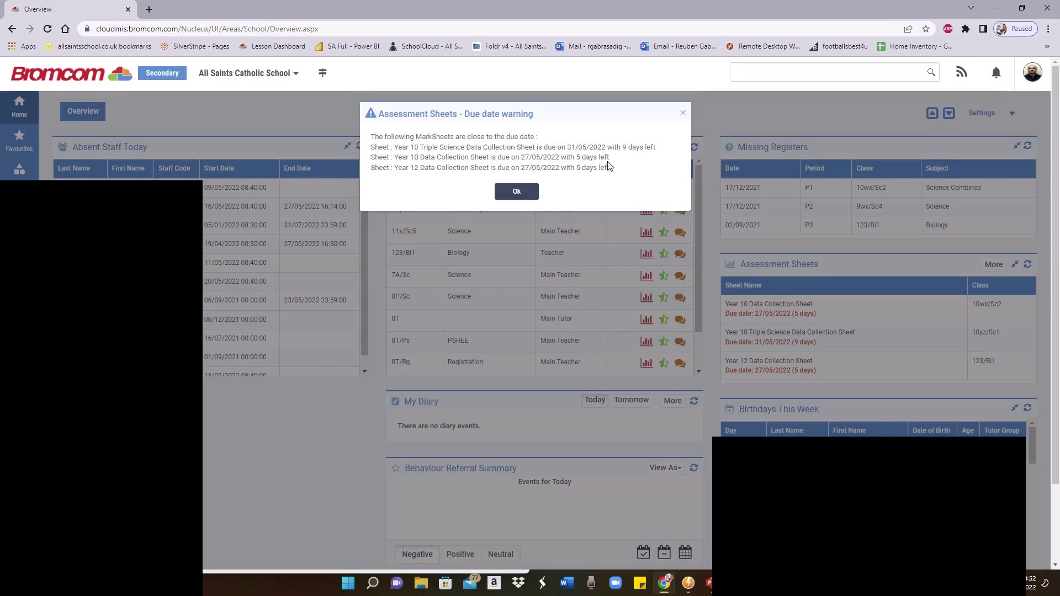
- Dismiss the Assessment Sheets due-date warning and go to the Assessment Sheets List
click(527, 191)
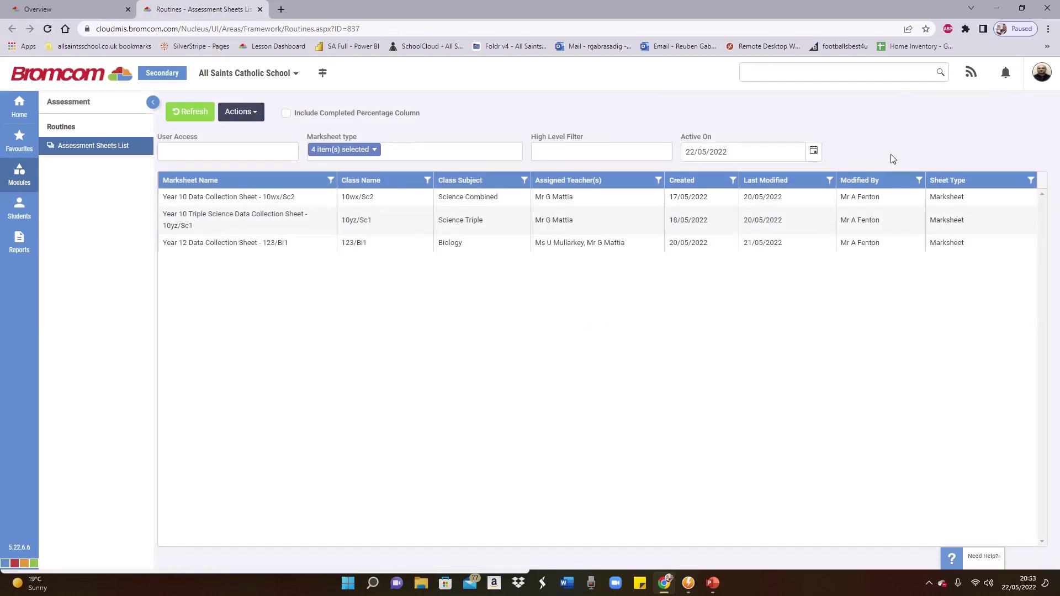
- Show the completion percentage column and open the Year 10 sheet with Actions > Record Evidence
click(308, 115)
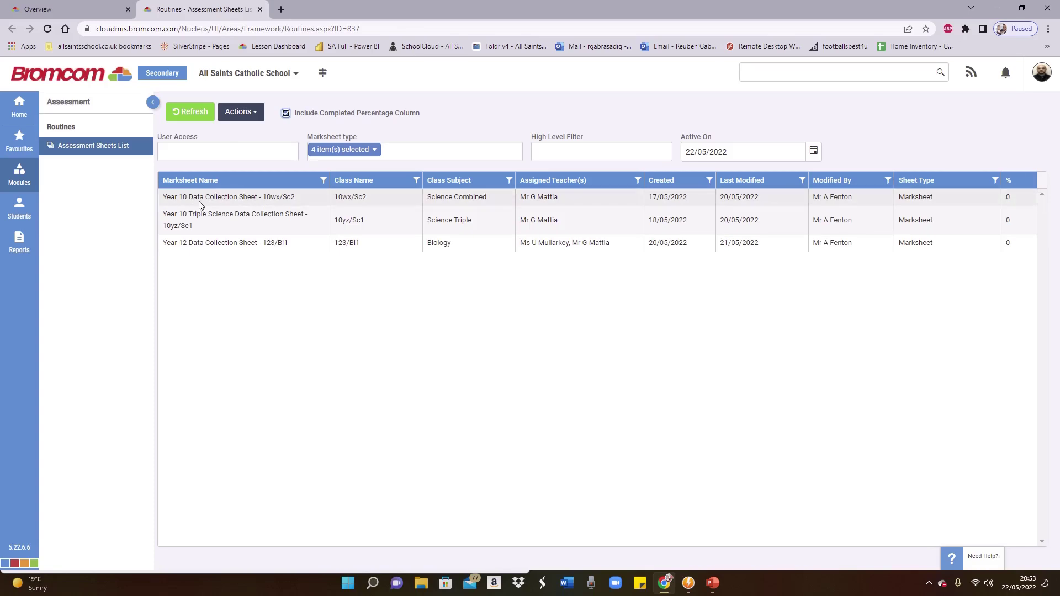
click(233, 112)
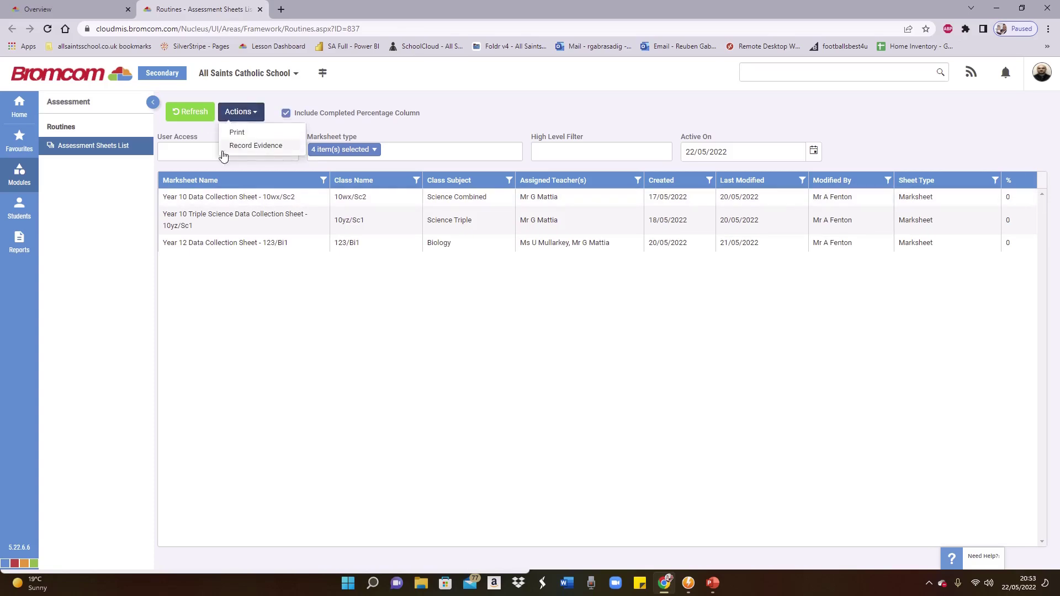
click(458, 112)
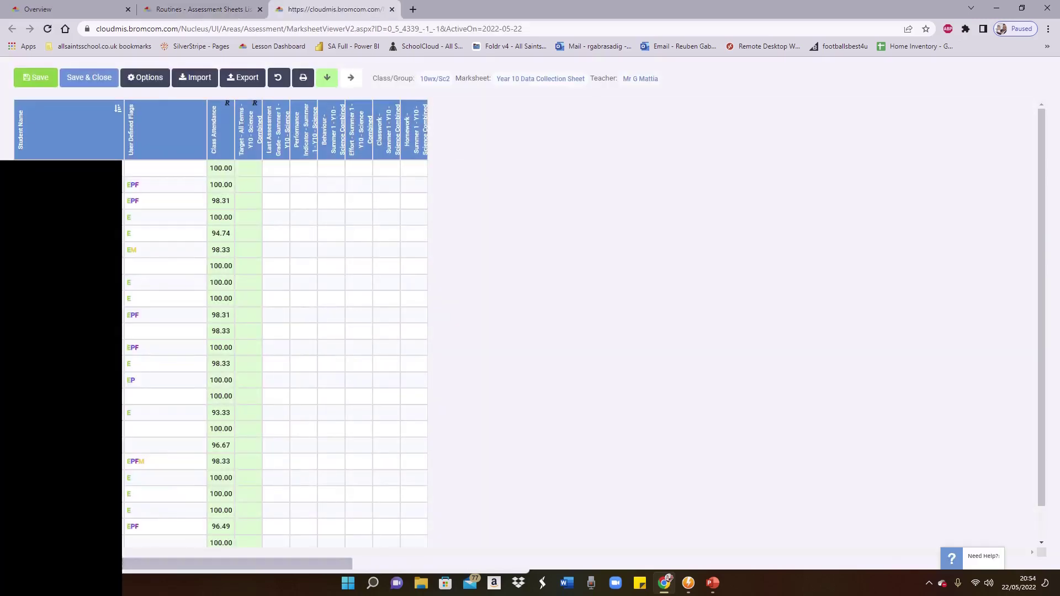
- Enter a Last Assessment Grade of 66 for the first student
click(277, 172)
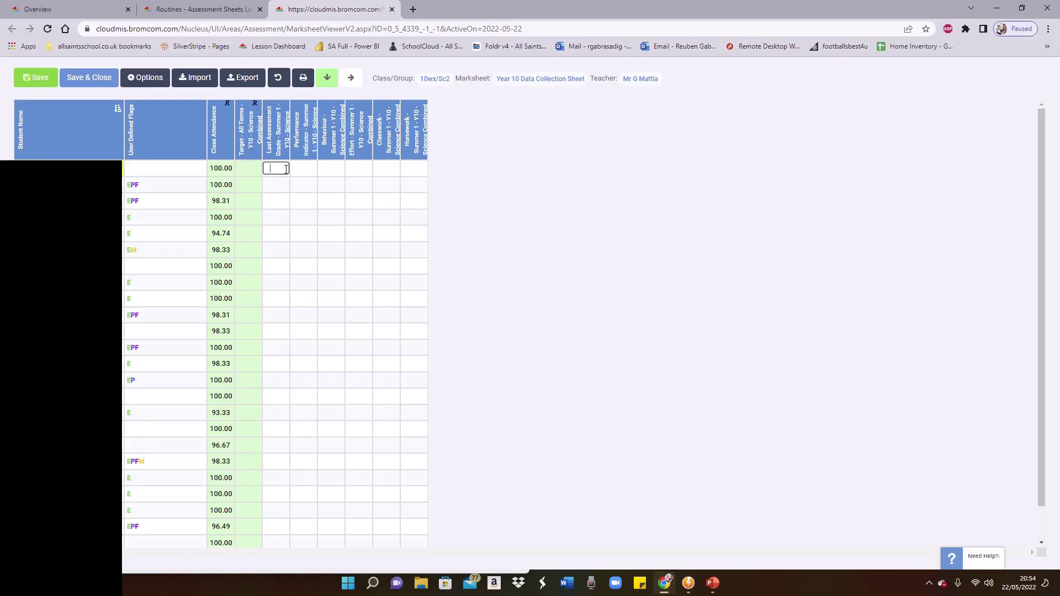
text(6)
double_click(284, 169)
click(280, 170)
text(6)
key(Return)
- Enter Last Assessment Grades of 76 and 87 for the second and third students
click(283, 174)
click(282, 186)
text(76)
key(Return)
click(280, 201)
text(87)
click(283, 220)
- Give the first student a Performance Indicator of 77
click(303, 172)
click(300, 172)
text(77)
key(Tab)
- Score the first student Behaviour 2, Effort 2, Classwork 2 and Homework 3
text(2)
key(Tab)
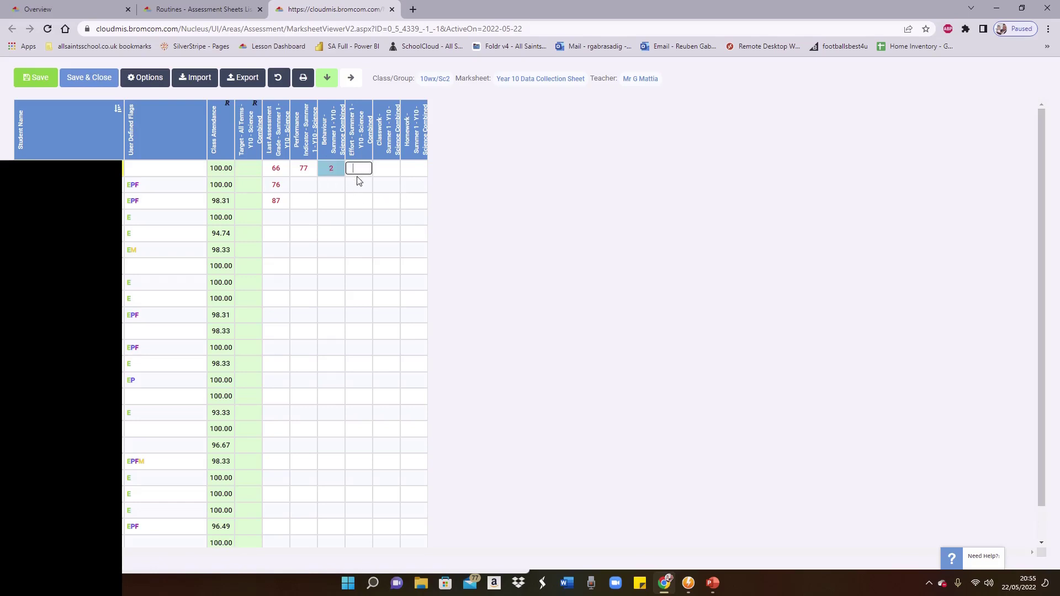
text(2)
key(Tab)
text(2)
click(411, 171)
text(3)
key(Return)
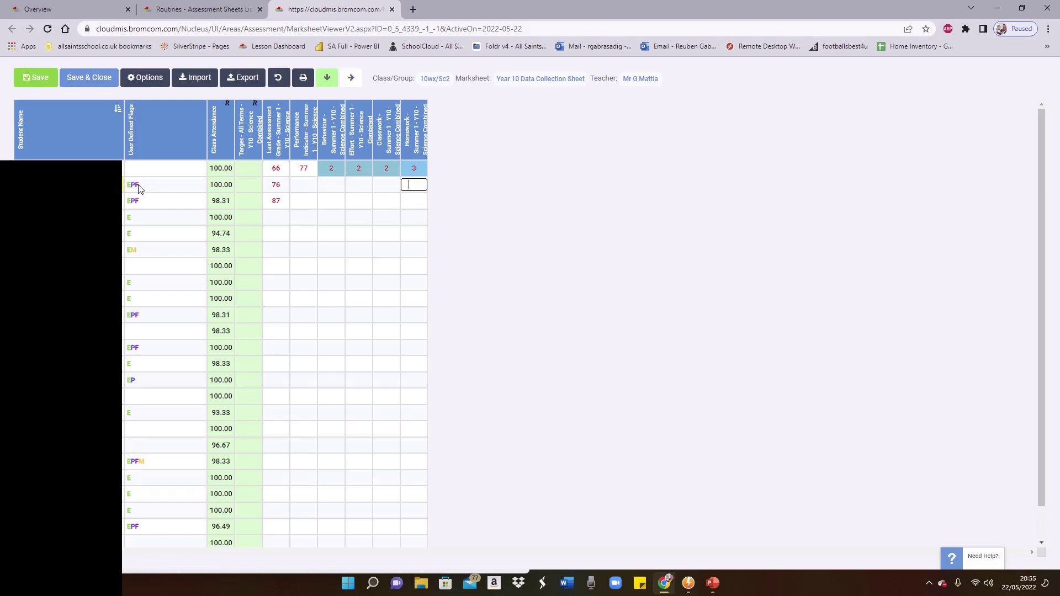
mouse_move(139, 188)
mouse_move(137, 254)
scroll(154, 265, down, 2)
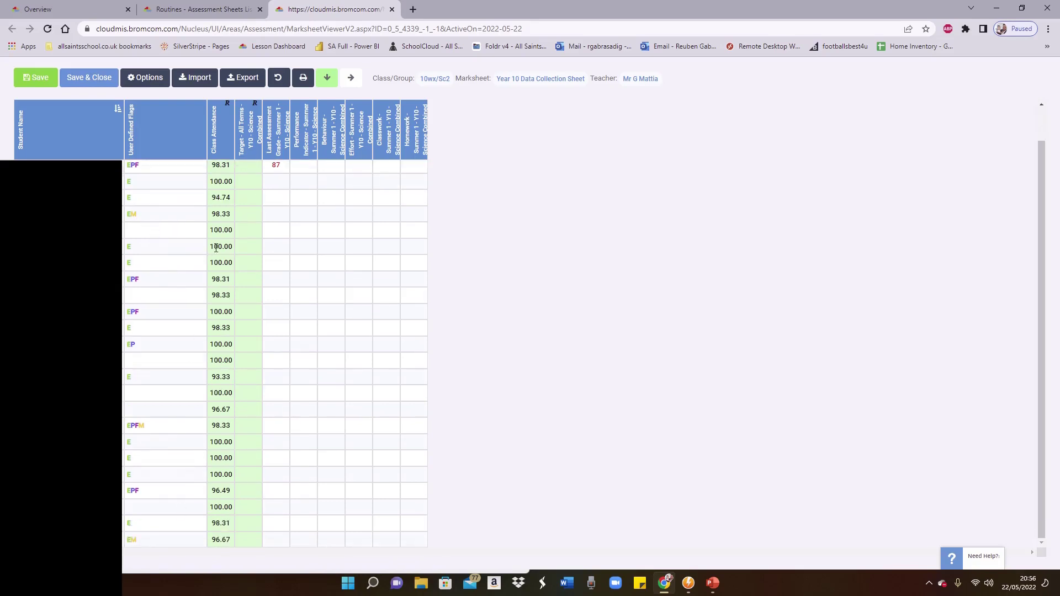
scroll(170, 330, up, 2)
scroll(171, 330, down, 2)
scroll(179, 447, up, 1)
scroll(179, 447, up, 2)
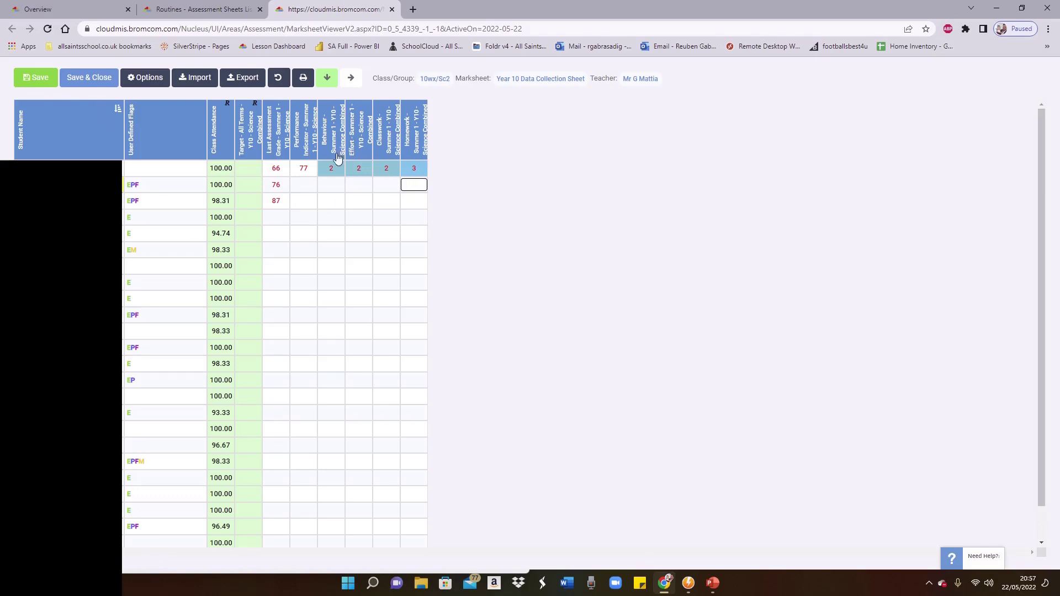
- Save and close the Year 10 marksheet, then refresh the completion percentage column
click(50, 83)
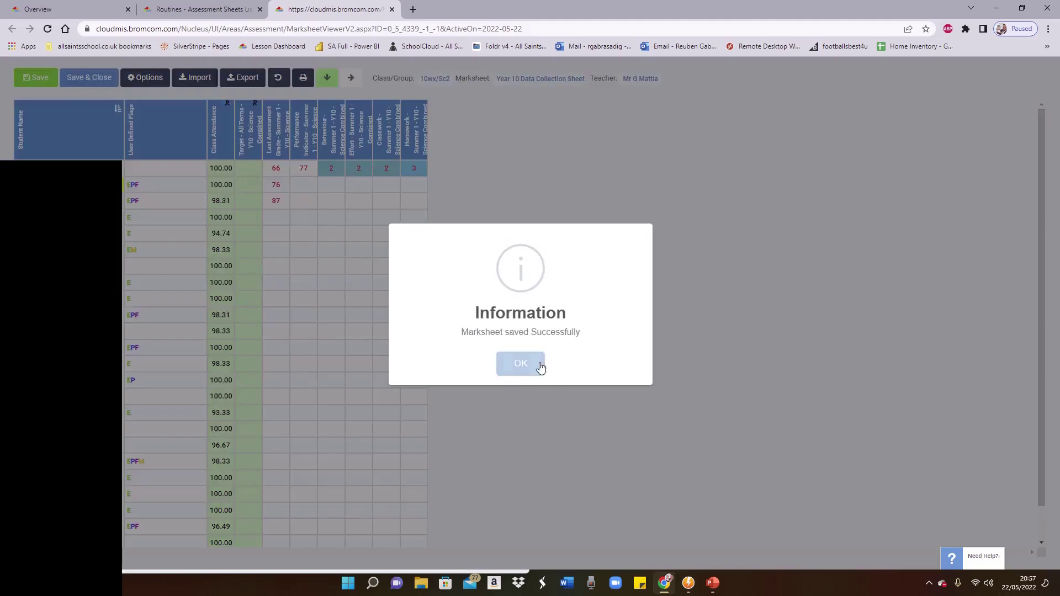
click(535, 365)
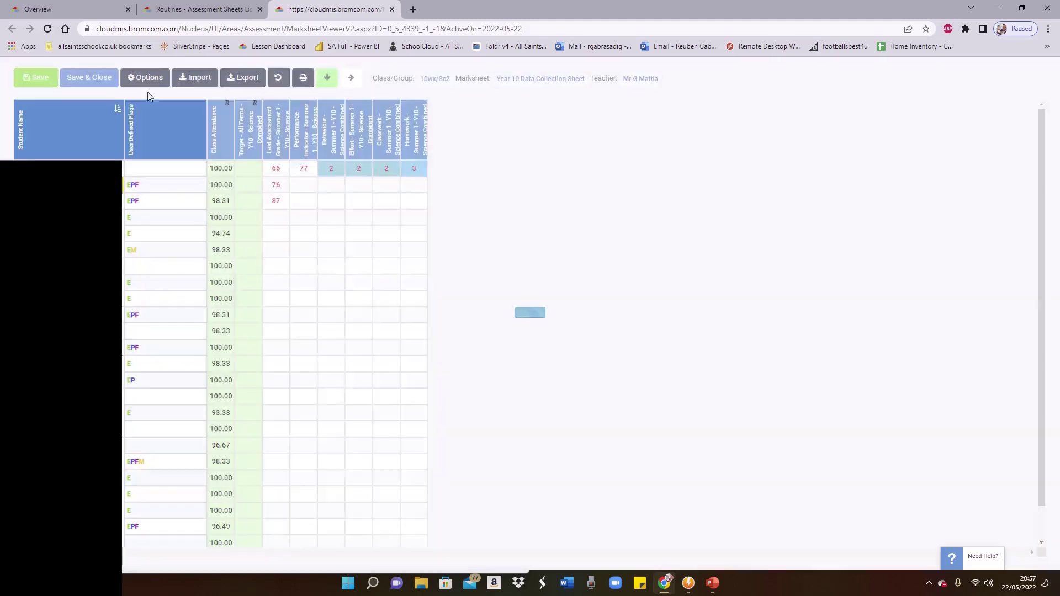
click(88, 78)
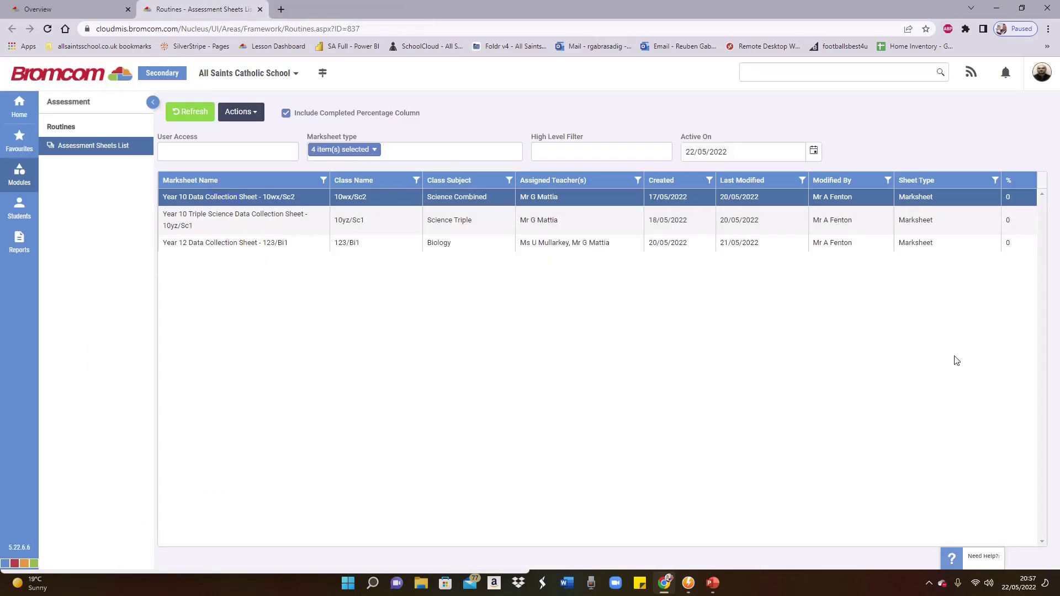
click(286, 113)
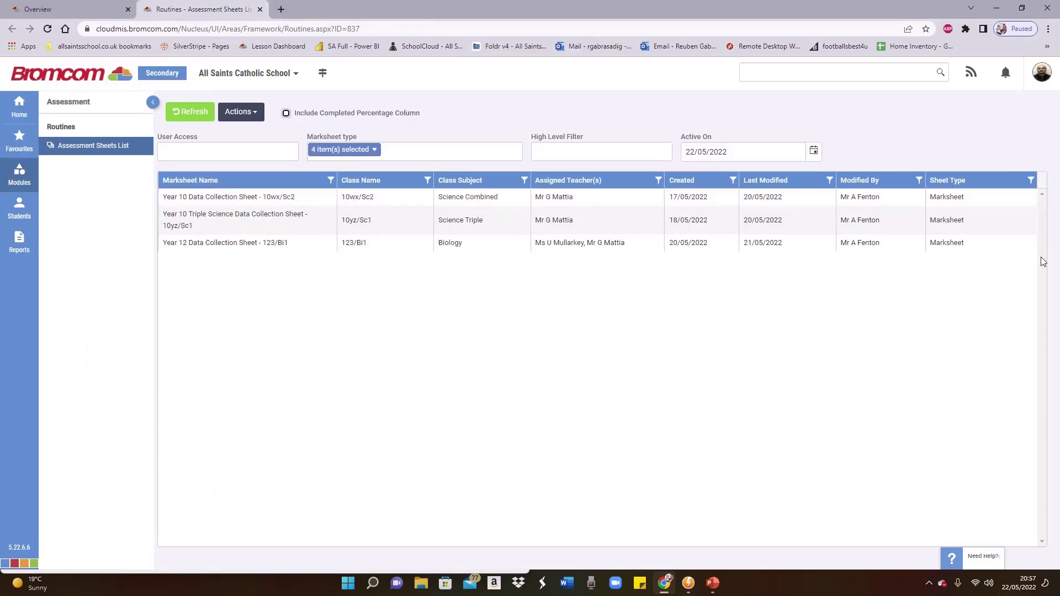
click(286, 113)
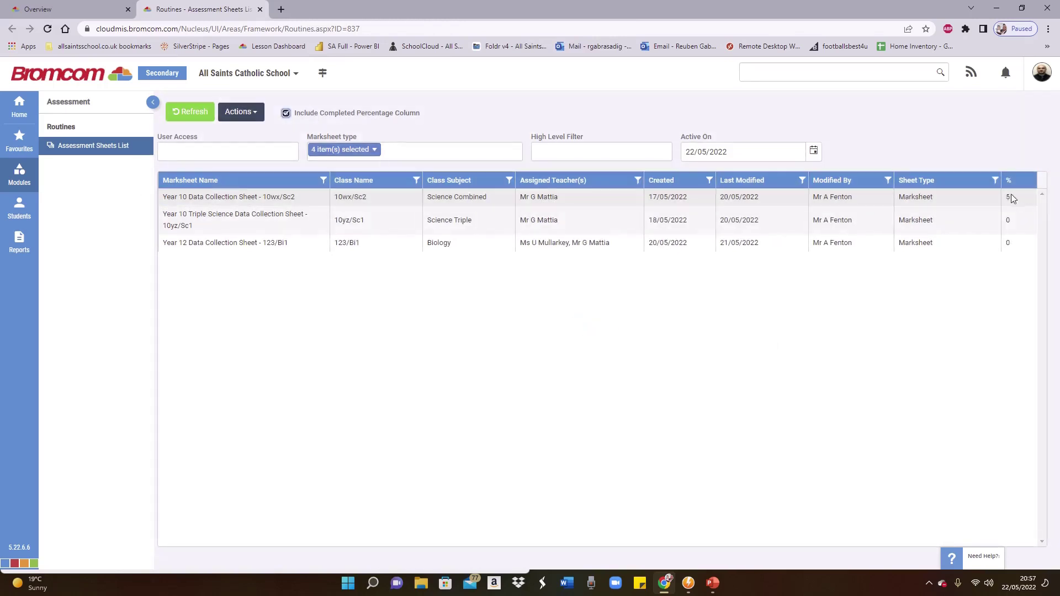